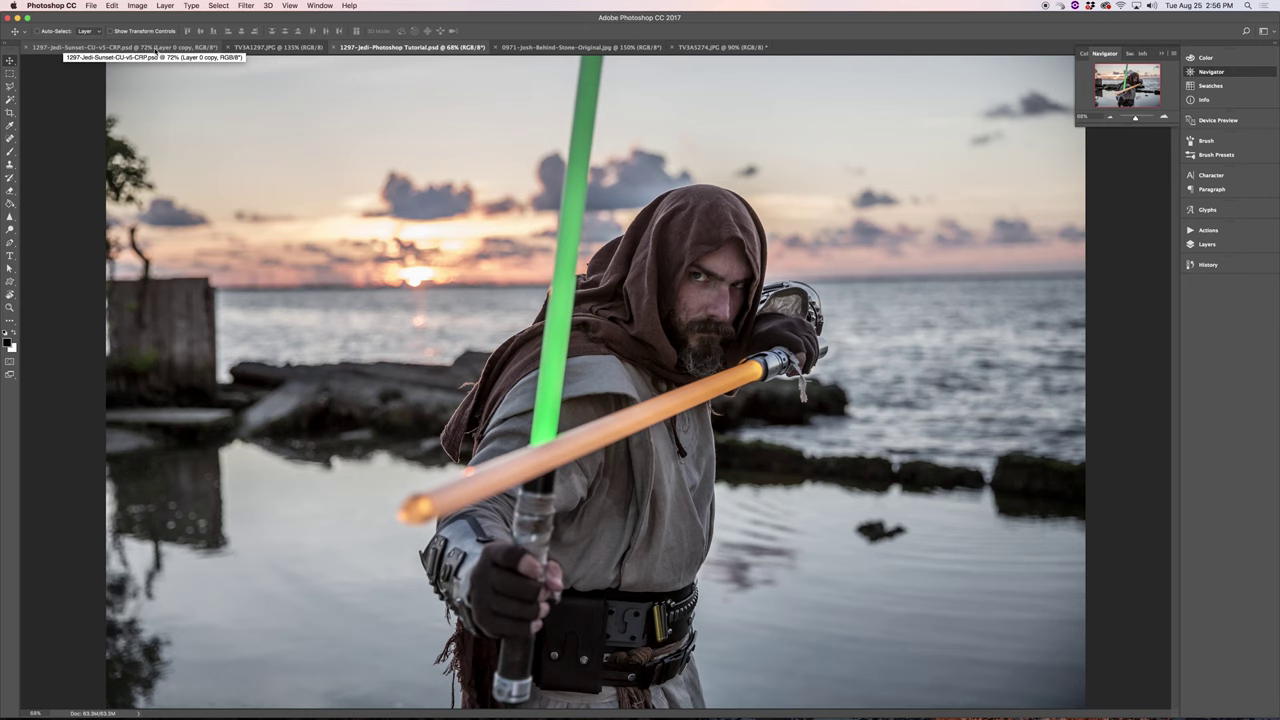
Switch to the 1297-Jedi-Sunset-CU-v5-CRP.psd document to view the finished glowing-saber result
click(155, 47)
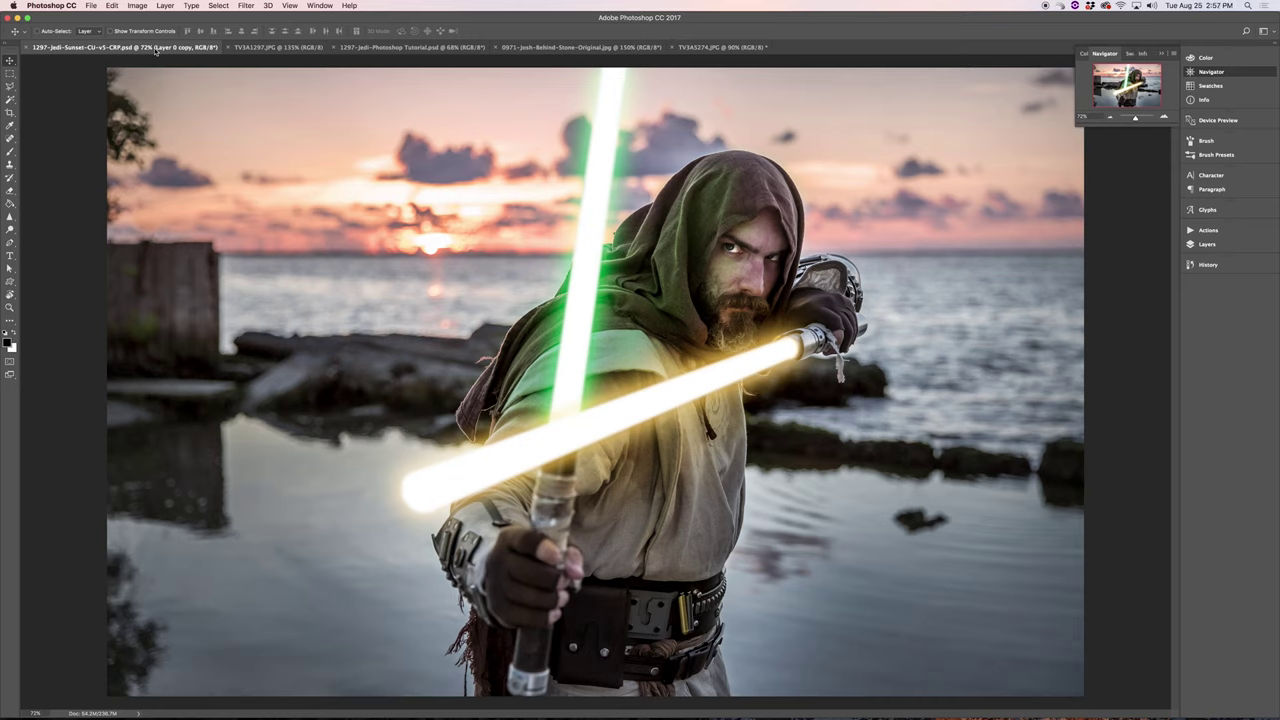
Compare the purple lightsaber example photo with its edited glowing version
click(989, 47)
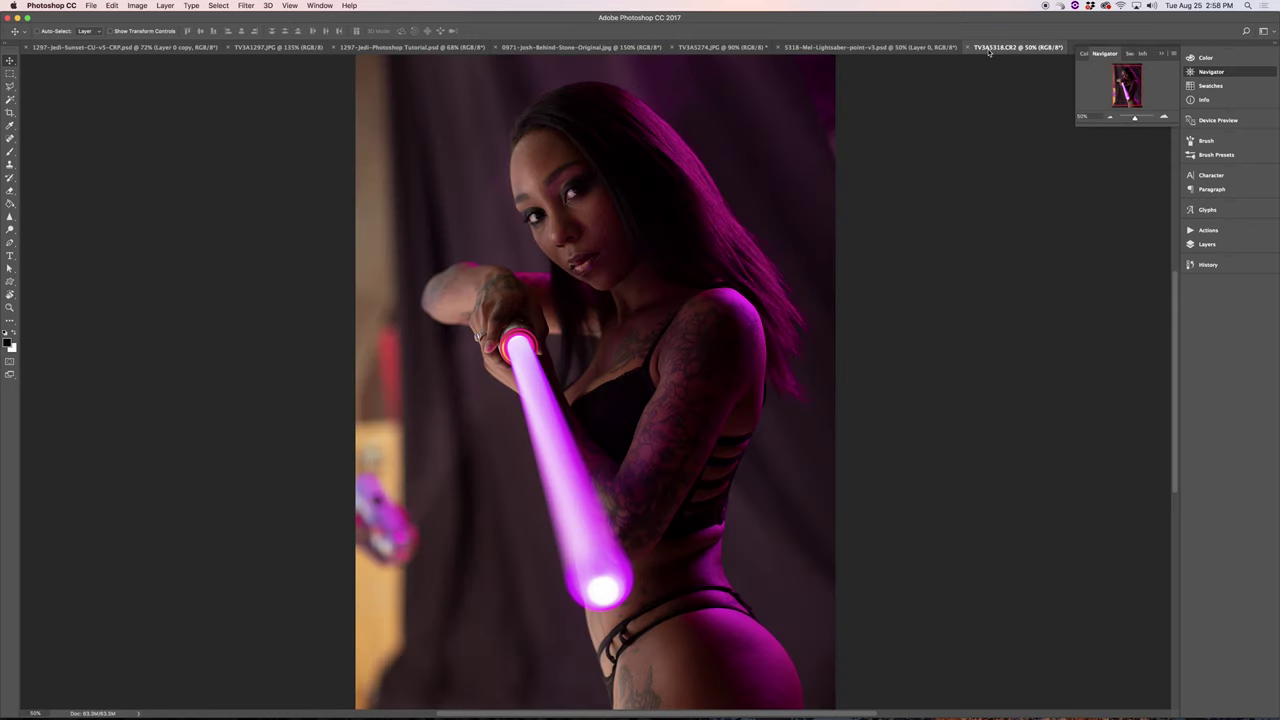
click(857, 48)
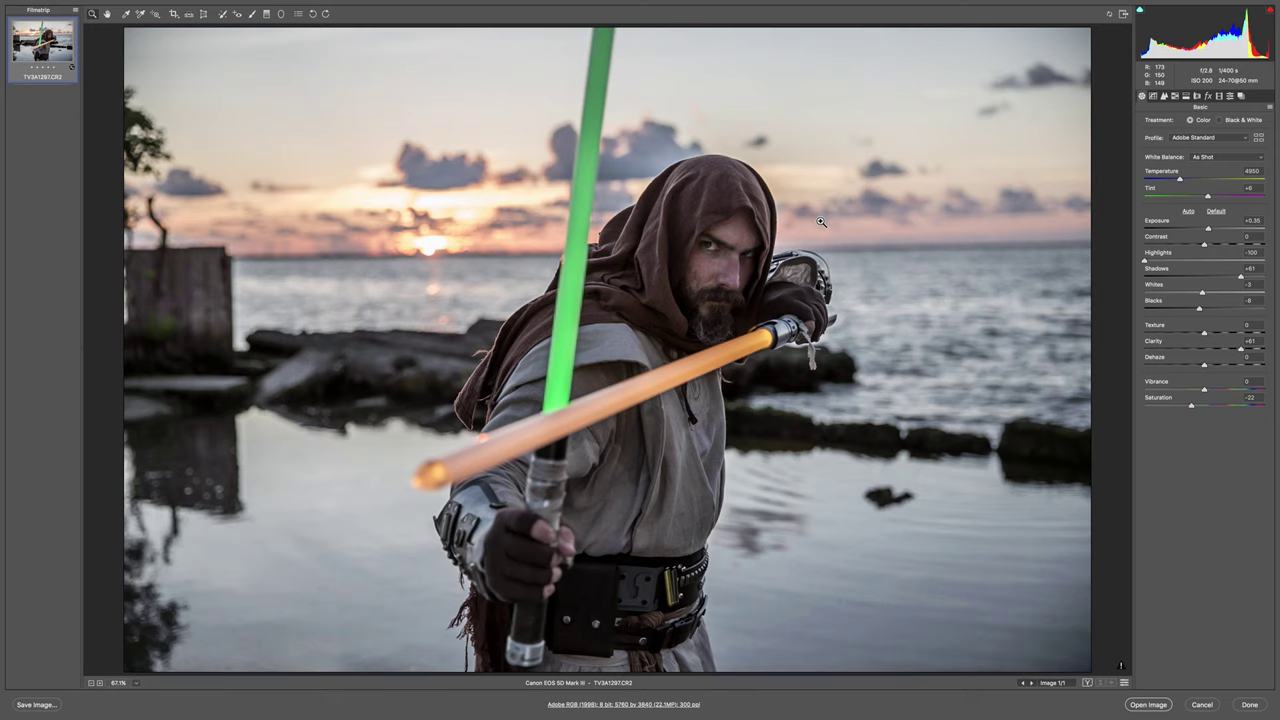
Compare the raw adjustments against defaults, restore them, and raise Clarity for more detail
click(1124, 683)
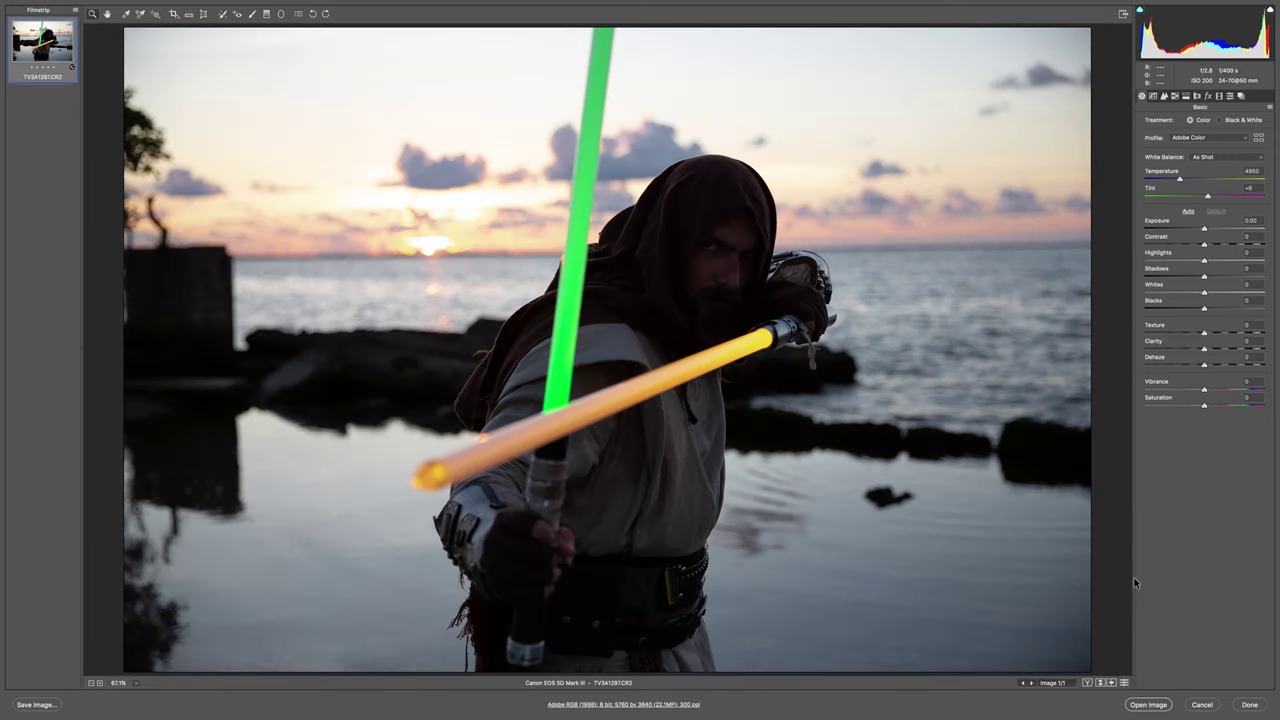
click(1124, 683)
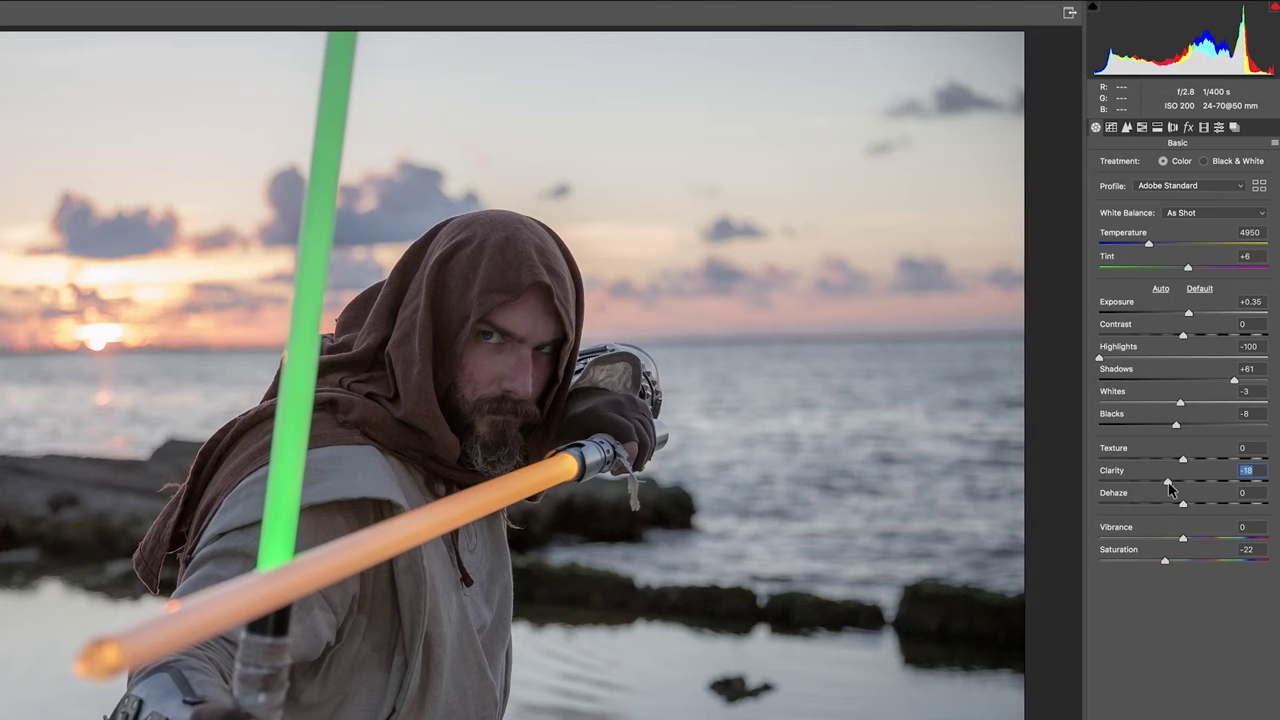
drag(1170, 487, 1242, 490)
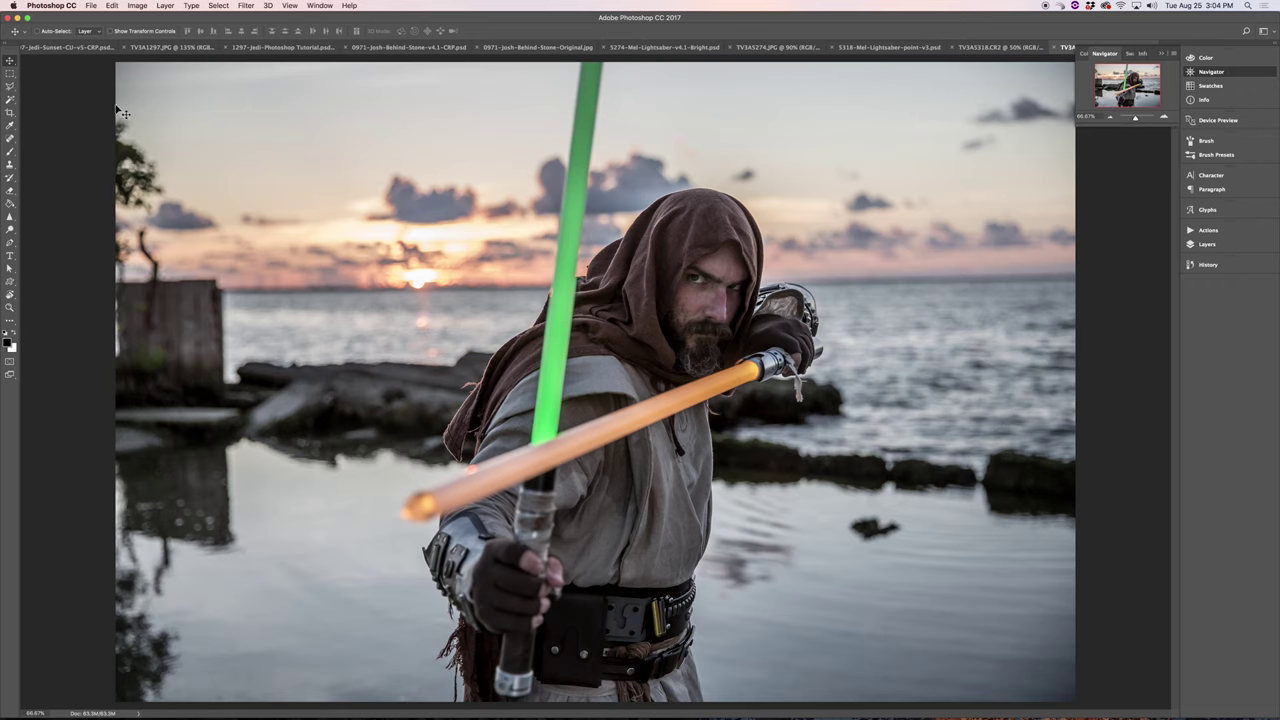
Trace a closed Polygonal Lasso outline around the orange blade from tip to hilt
click(10, 86)
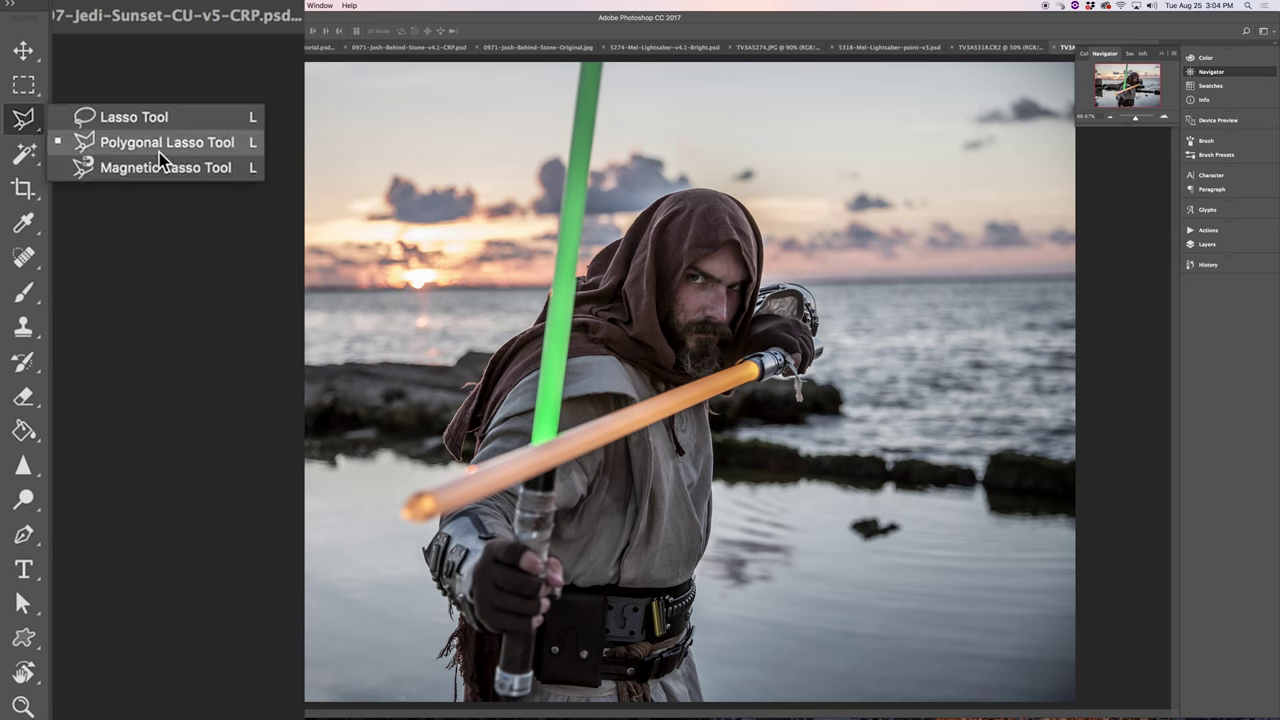
click(159, 146)
click(415, 482)
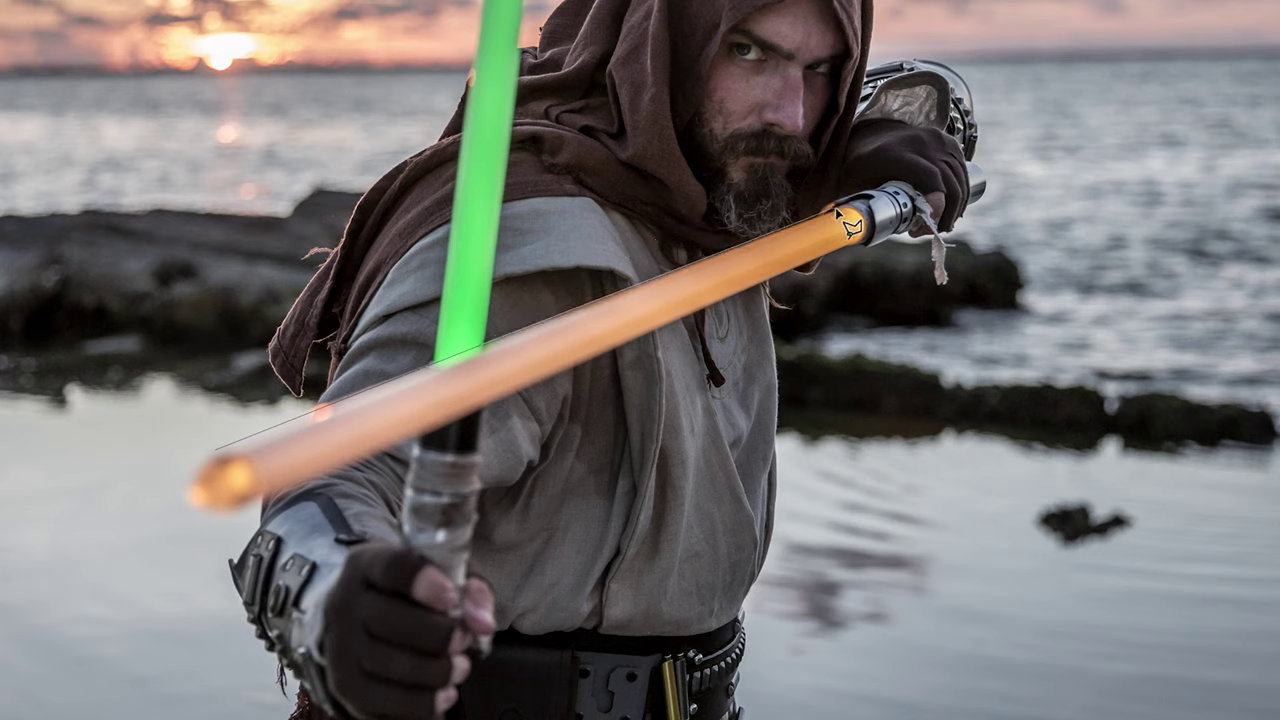
click(854, 241)
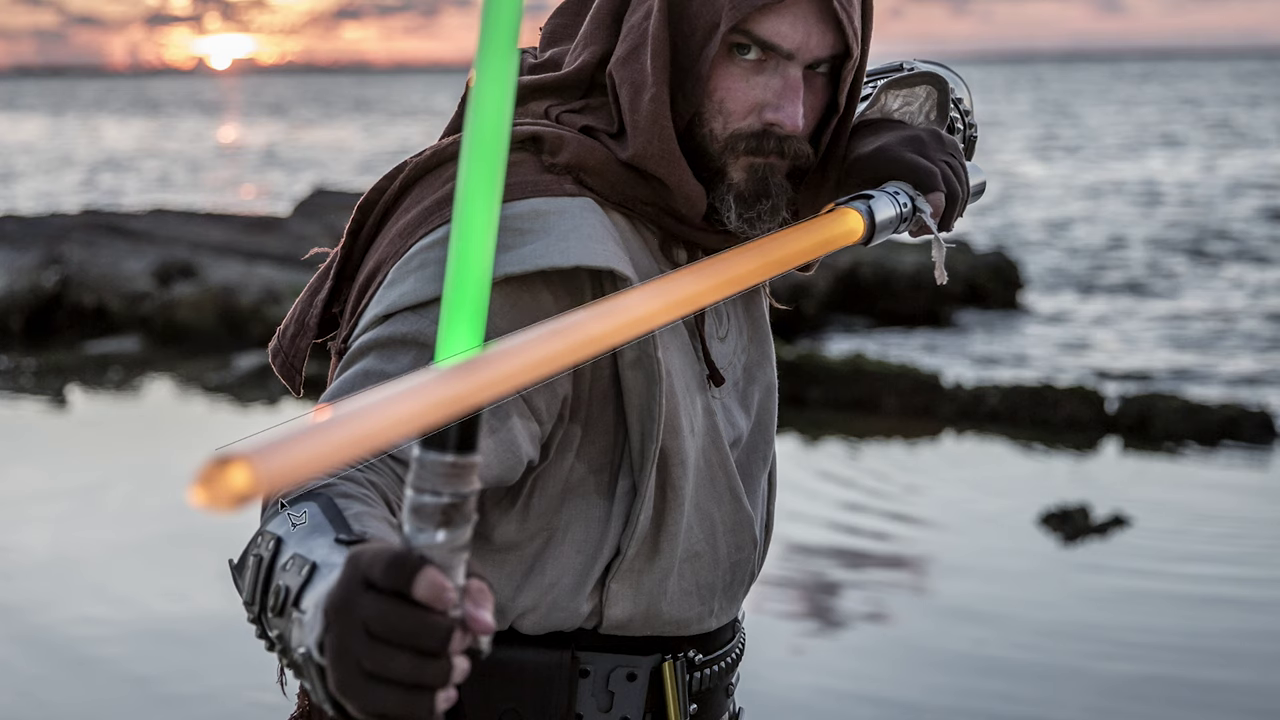
click(215, 452)
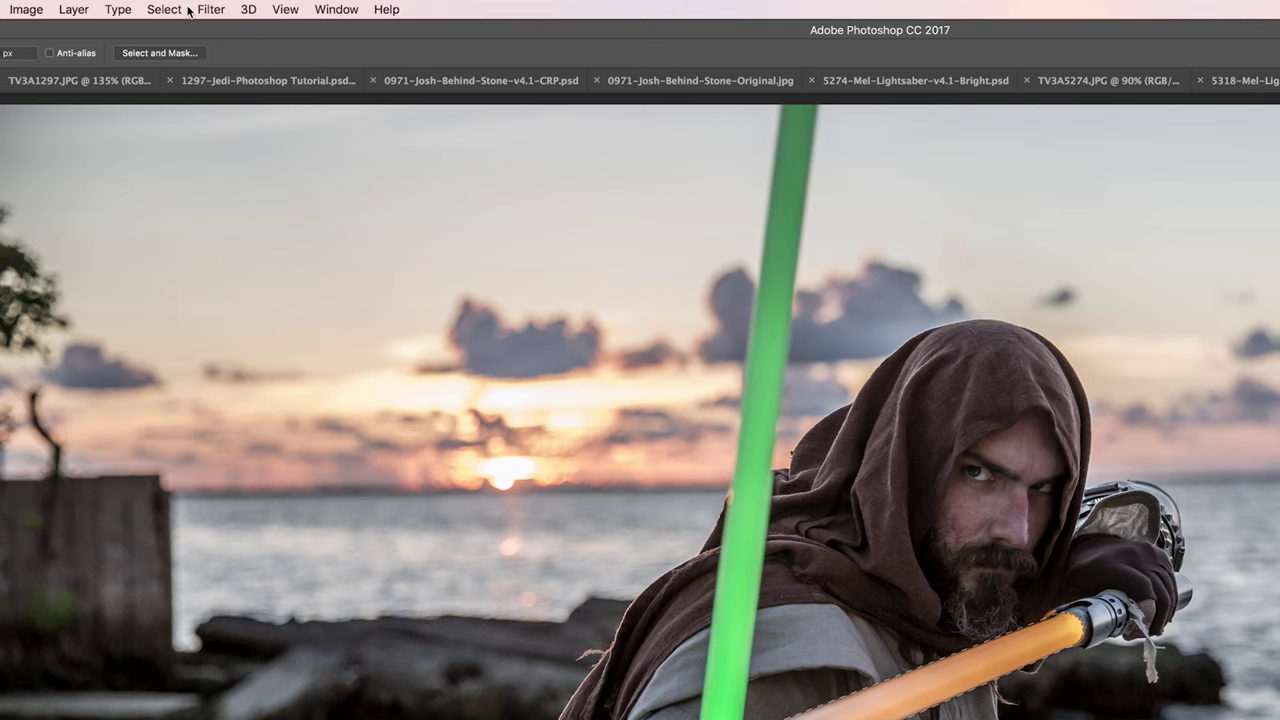
click(220, 5)
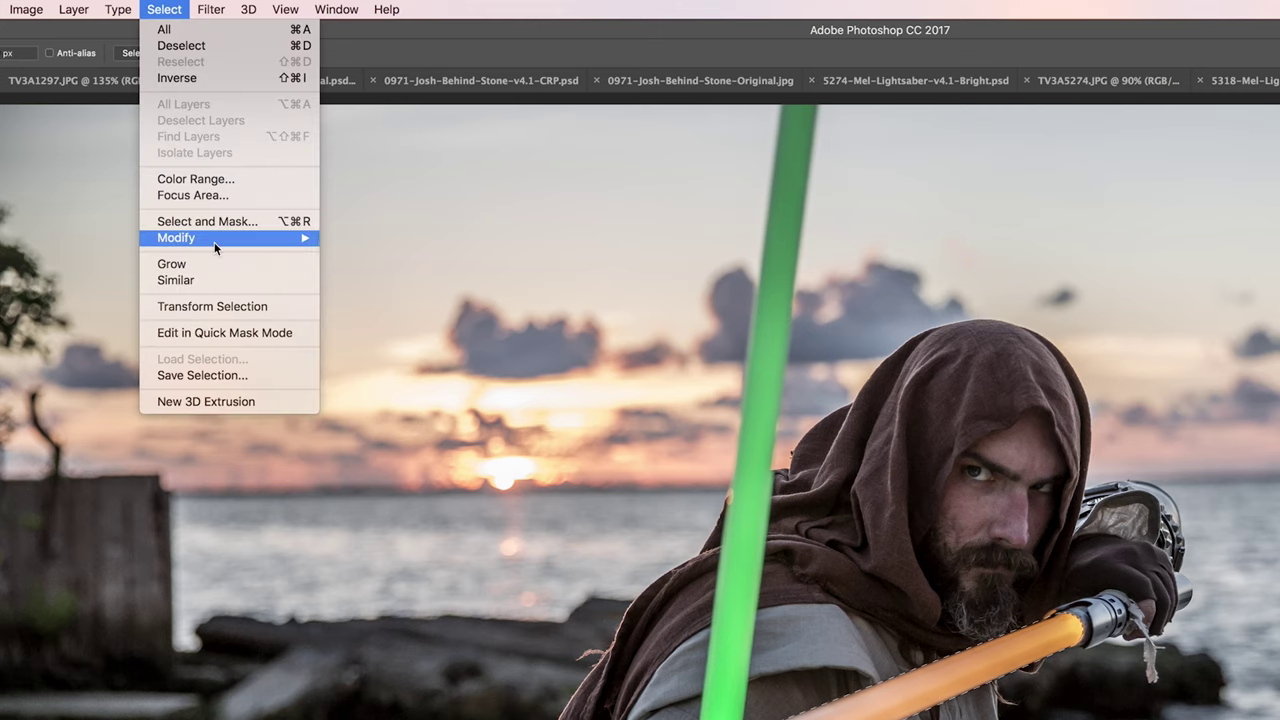
Expand the orange blade's lasso selection by 4 px
mouse_move(216, 246)
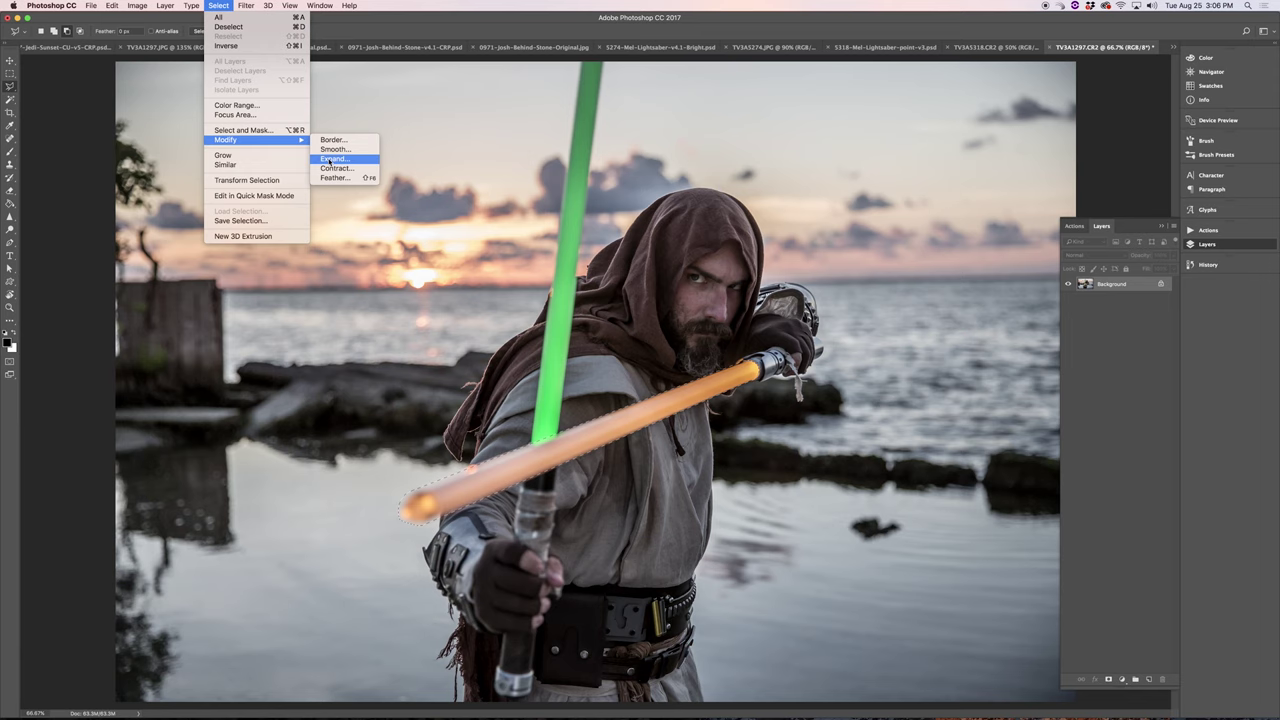
click(332, 159)
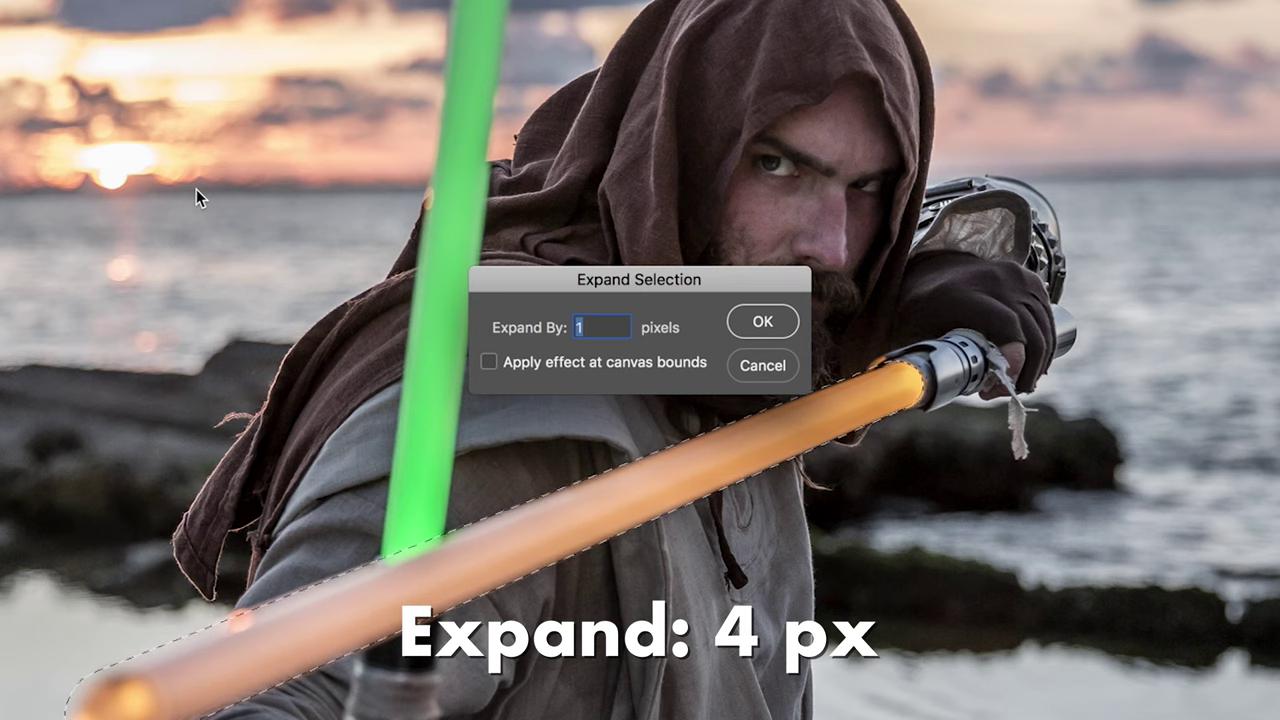
text(4)
key(Return)
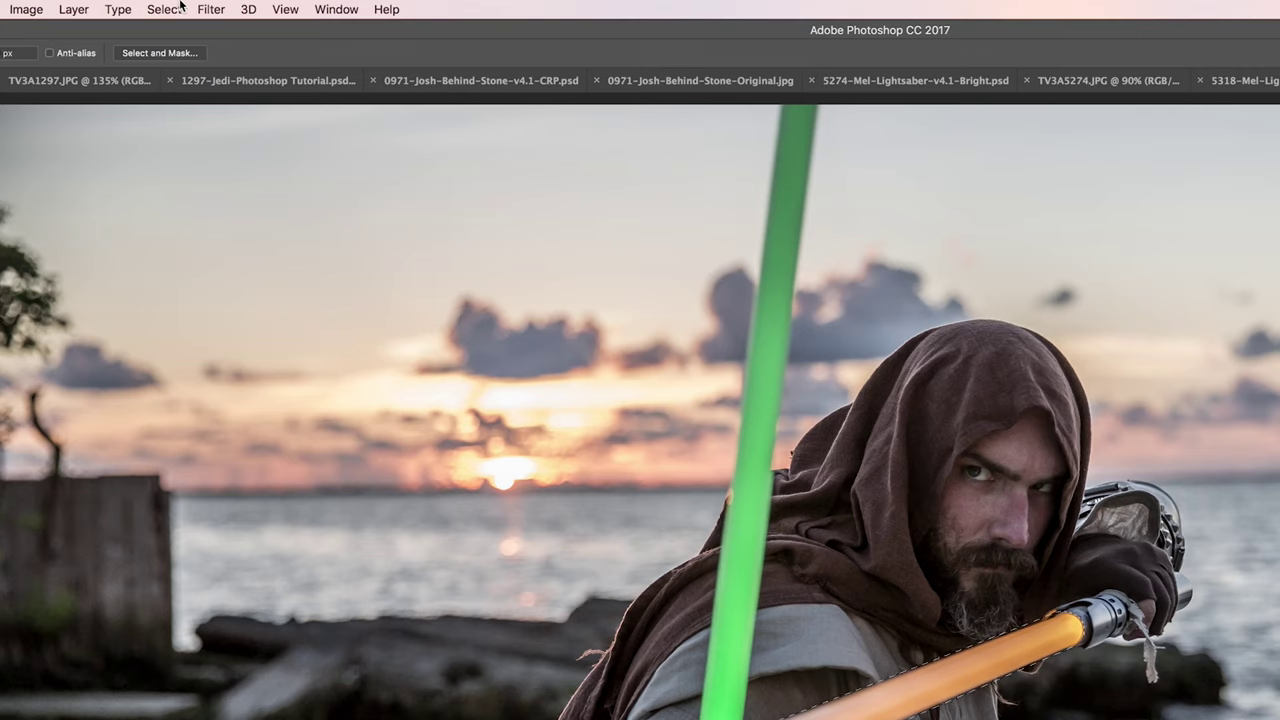
Feather the expanded blade selection with an 8 px radius
click(170, 8)
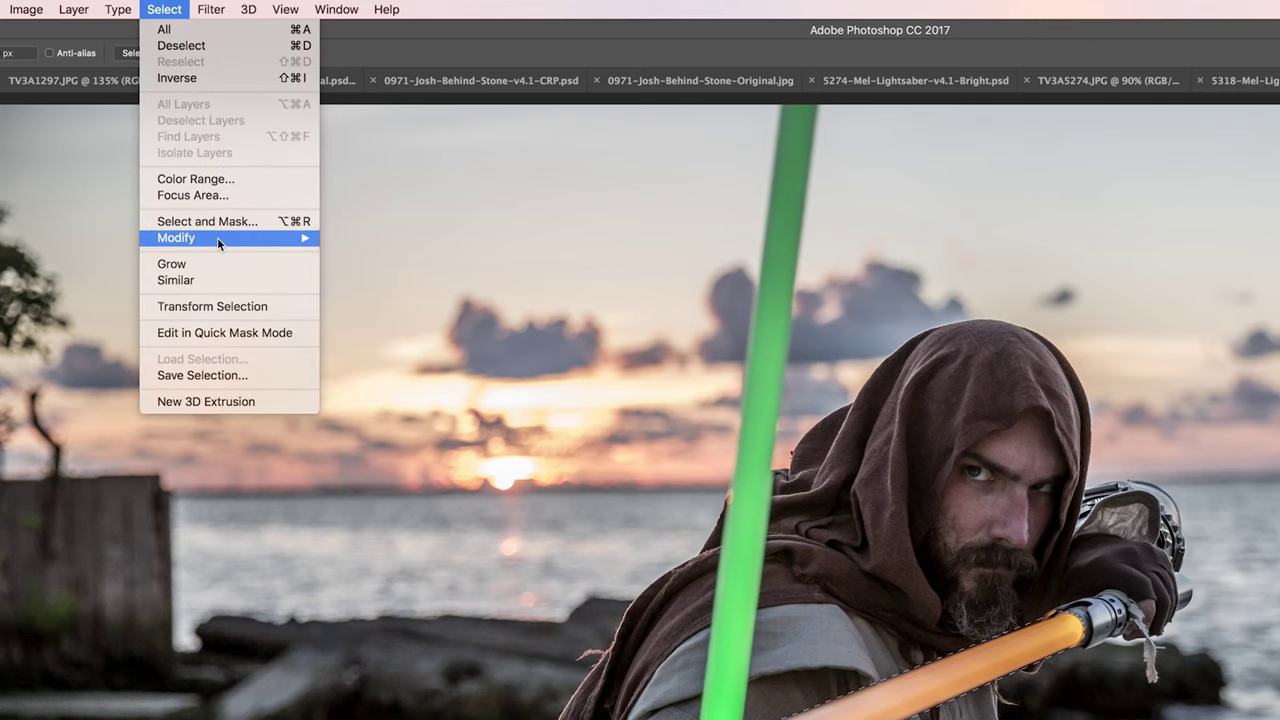
mouse_move(218, 237)
click(396, 302)
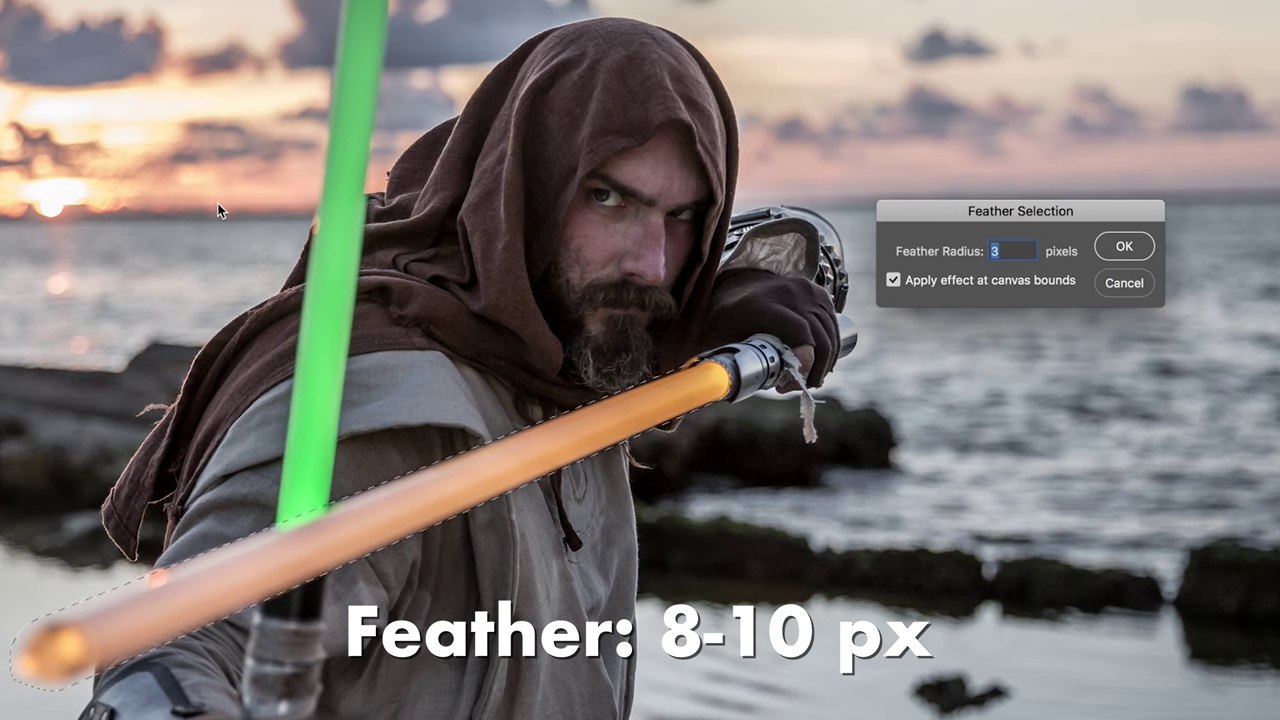
text(8)
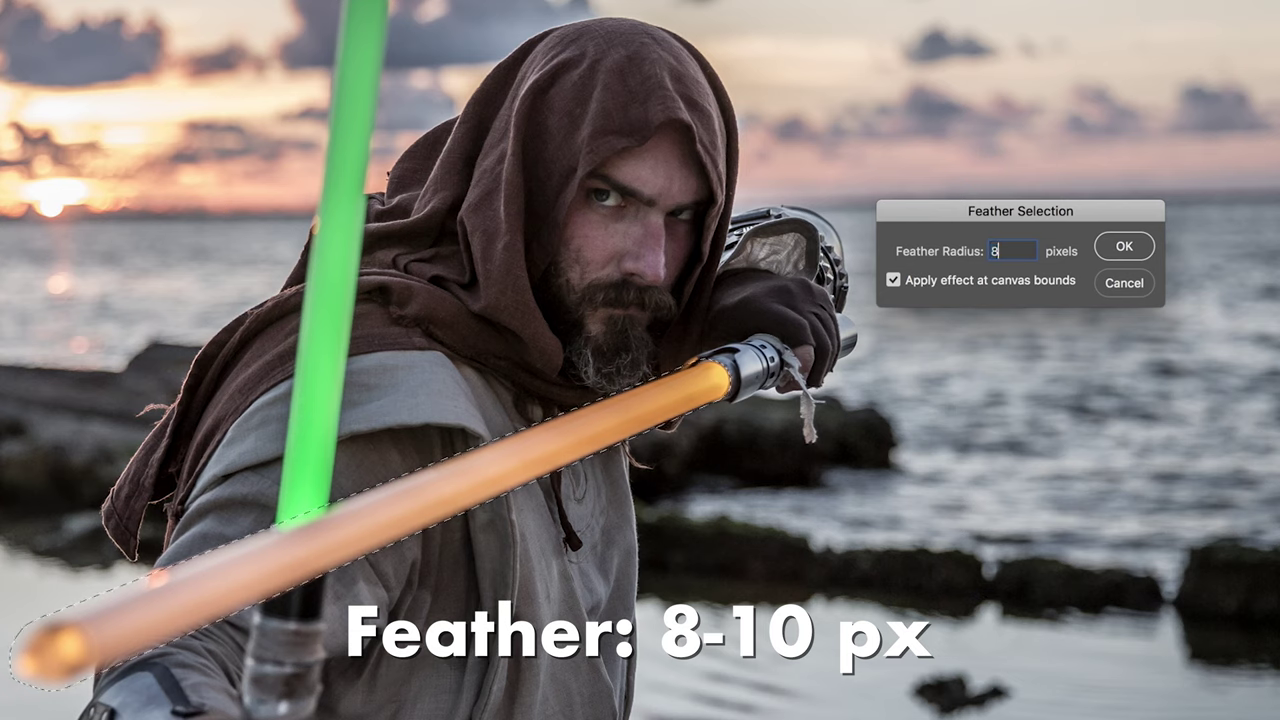
key(Return)
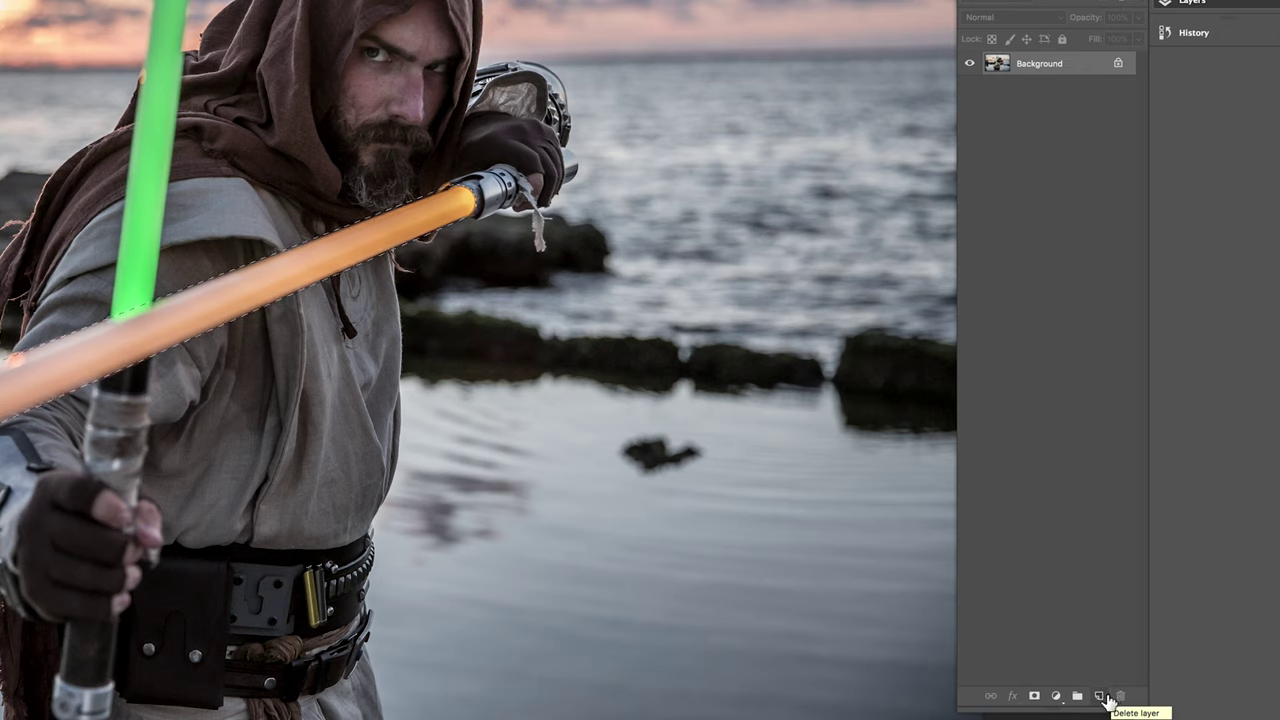
Create a new layer named Saber 1 and fill the blade selection with white
click(1099, 697)
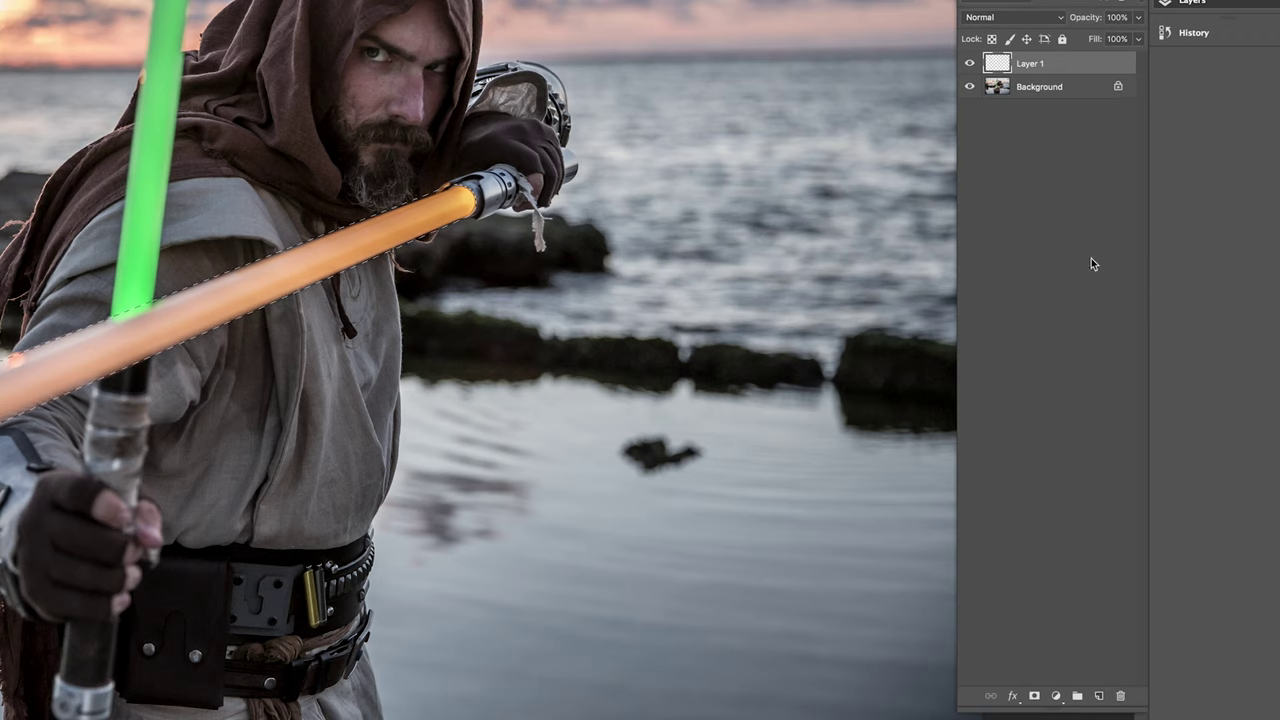
double_click(1031, 63)
text(Sb)
text(ber 1)
key(Return)
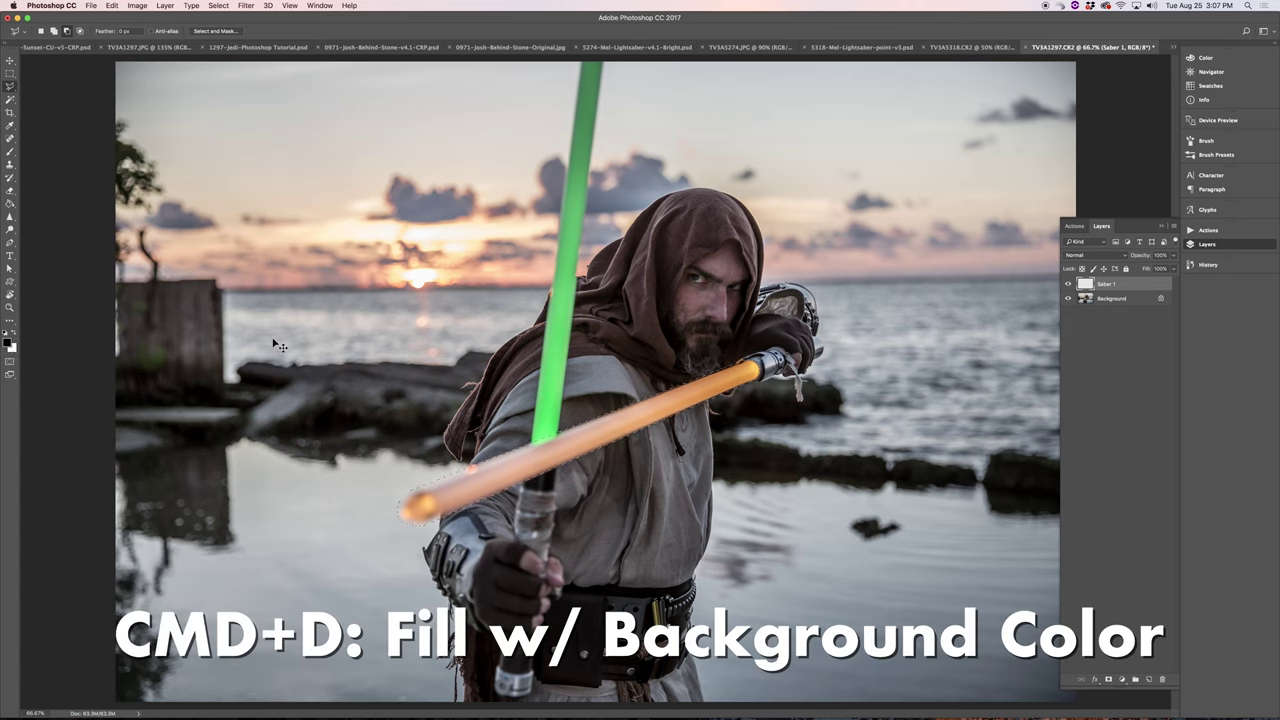
key(super+BackSpace)
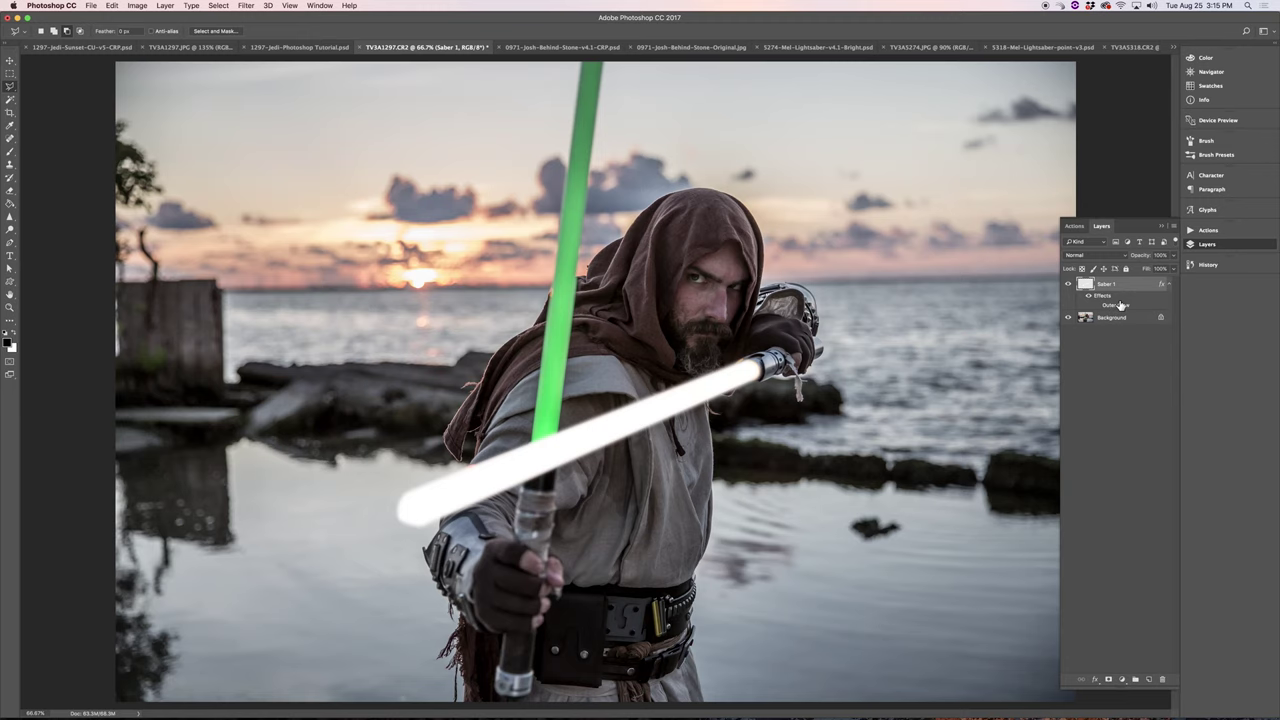
Set Saber 1's Outer Glow colour to orange-yellow #feb300
double_click(1121, 305)
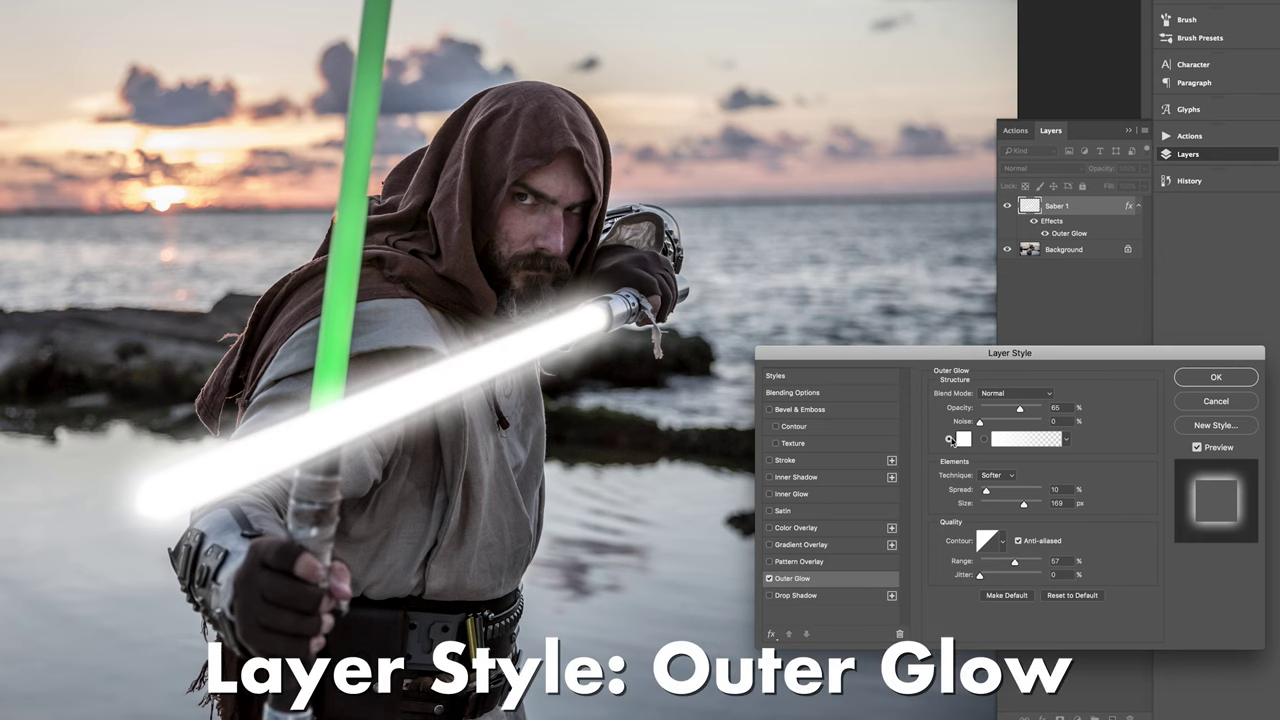
click(965, 440)
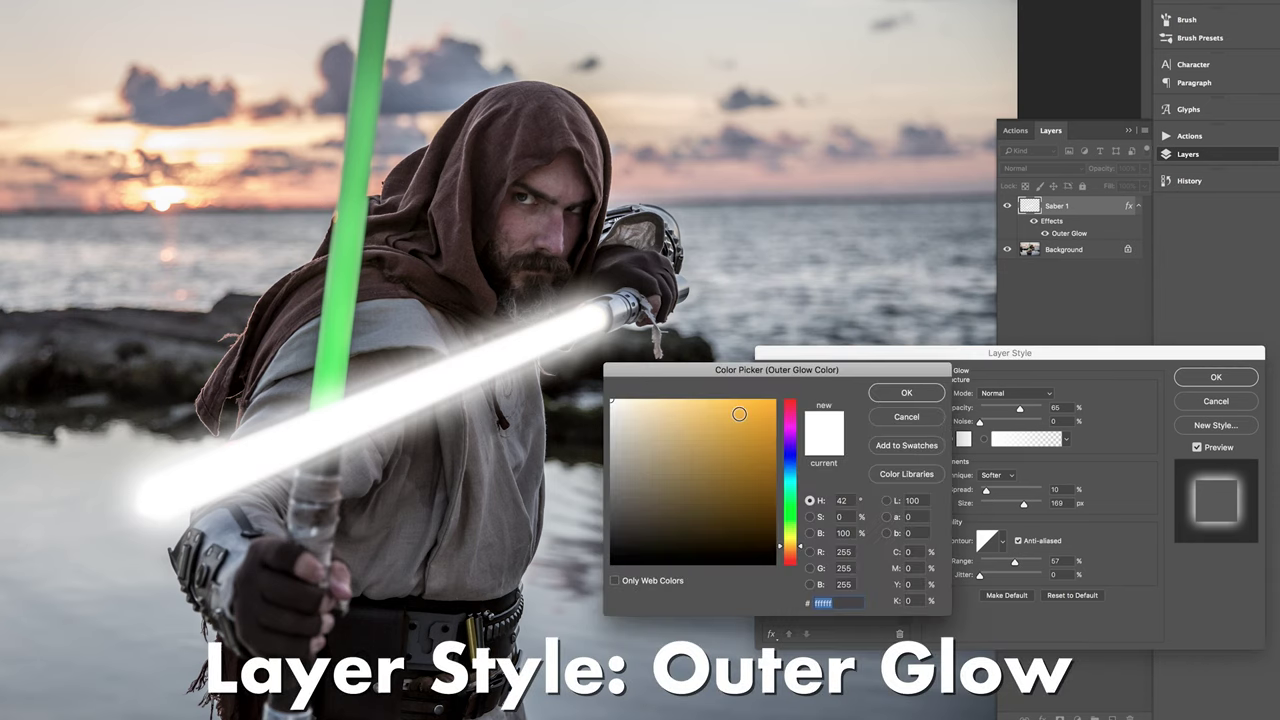
click(778, 400)
click(906, 392)
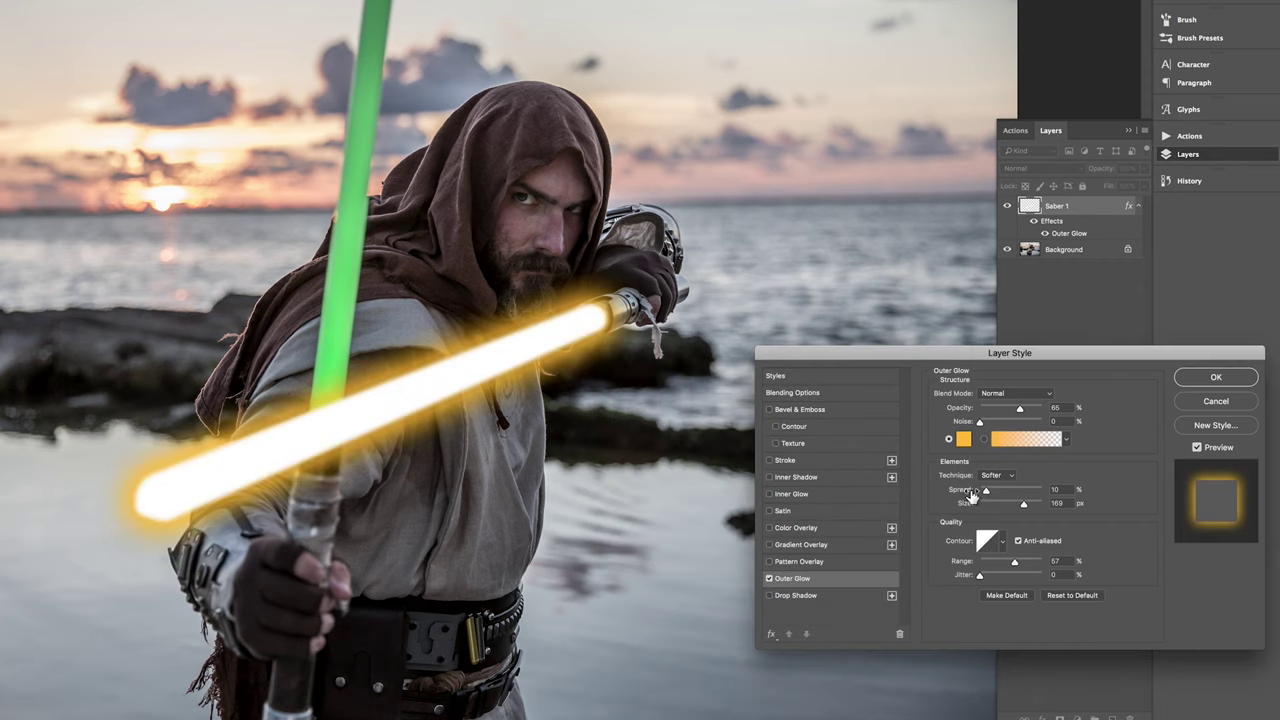
Reduce the glow's spread to 1% and its size to about 154 px
double_click(1054, 490)
text(1)
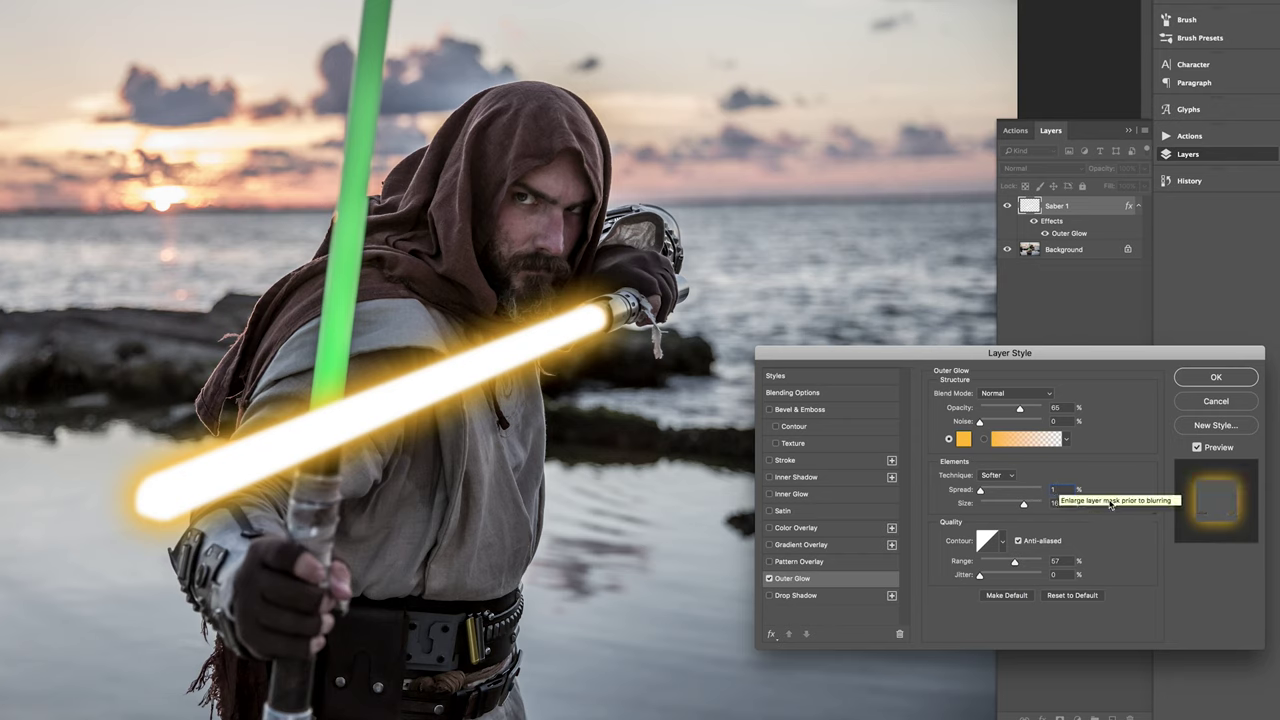
drag(1023, 507, 1021, 507)
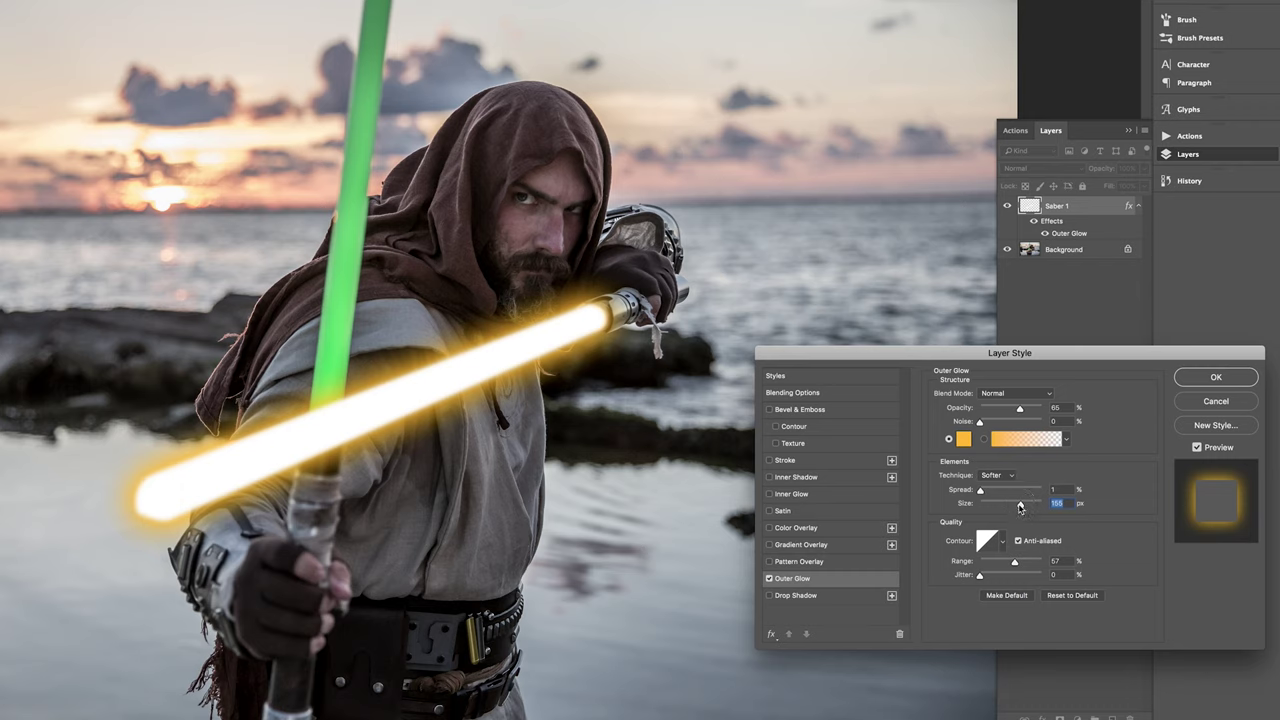
Switch the Outer Glow blend mode to Screen and toggle Preview to compare the glow
click(1003, 395)
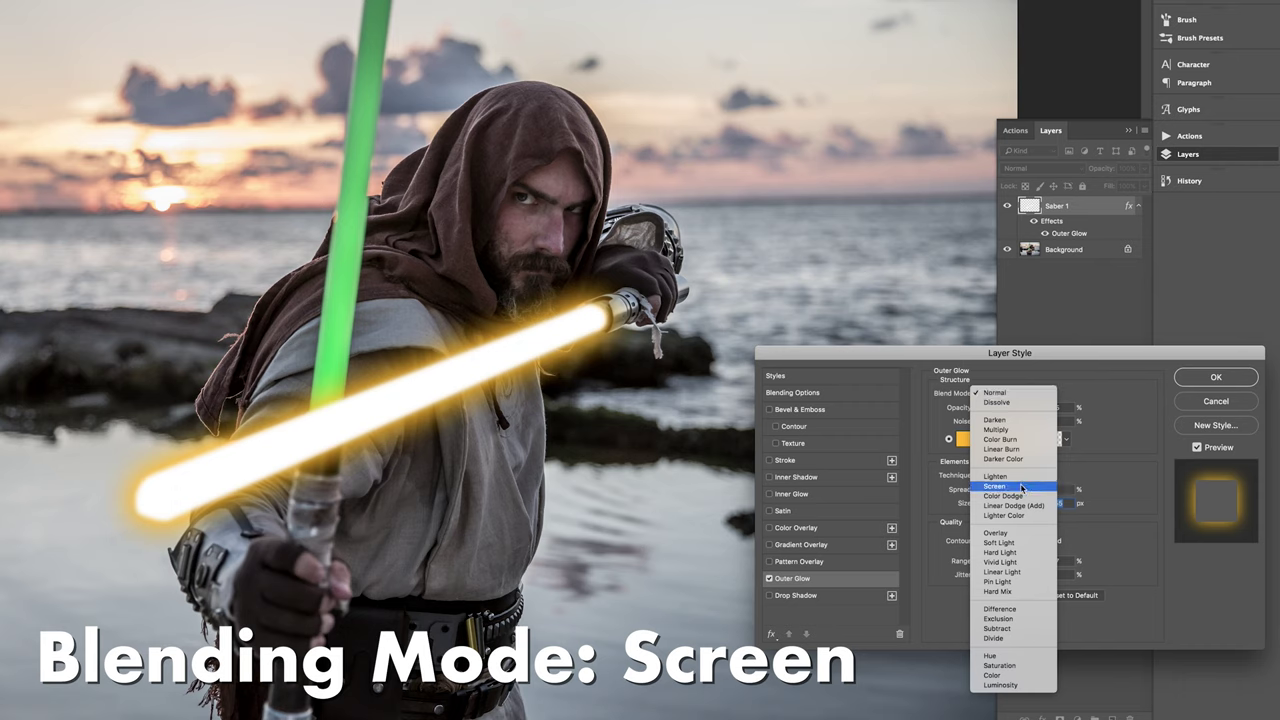
key(Escape)
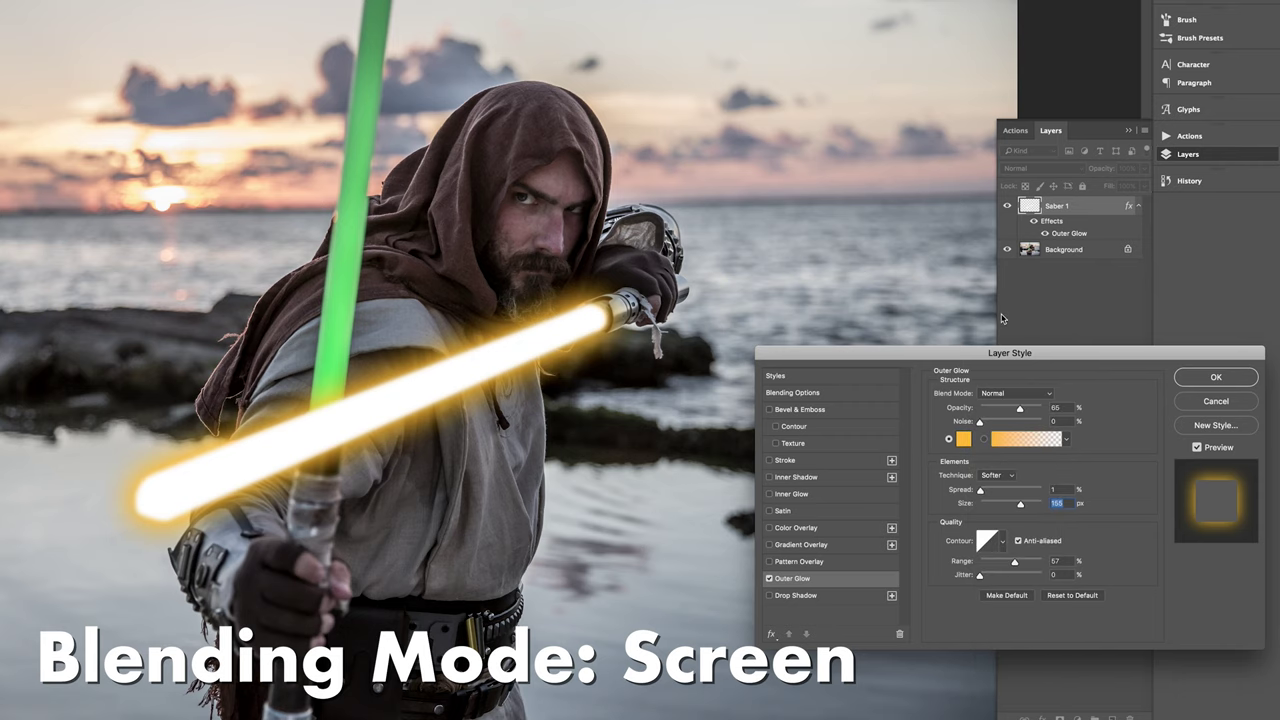
click(1015, 393)
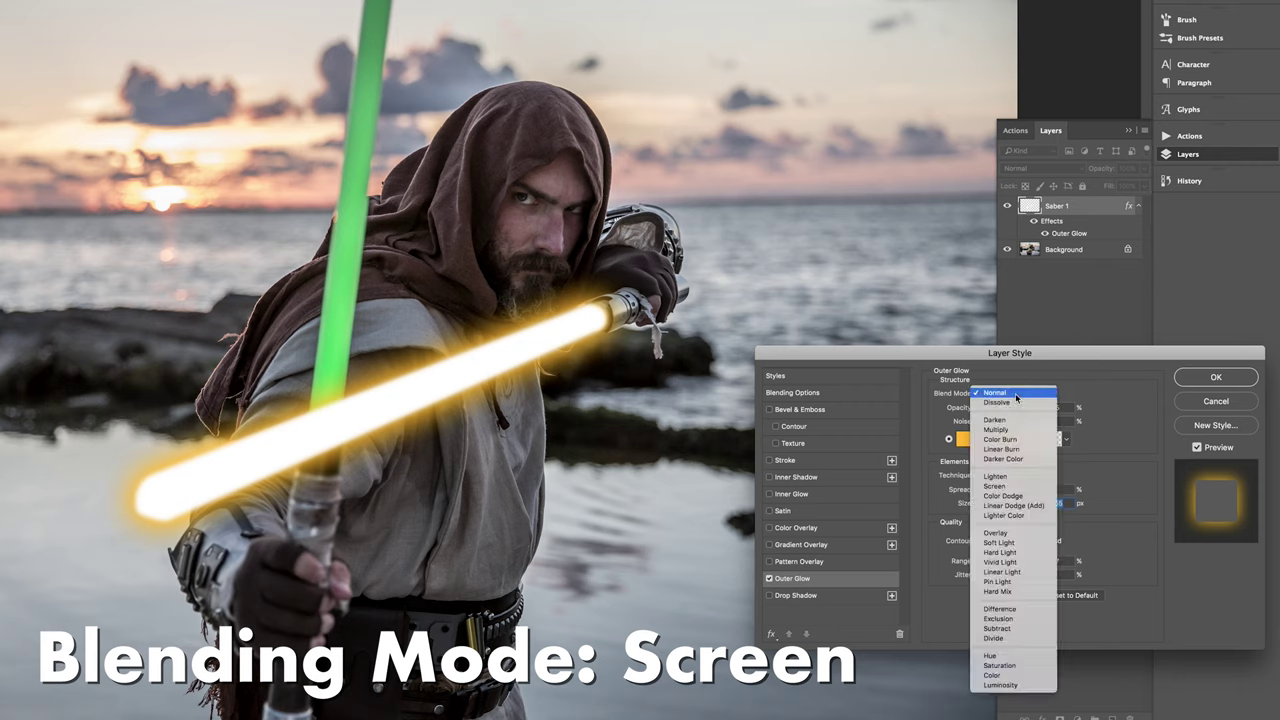
click(1030, 487)
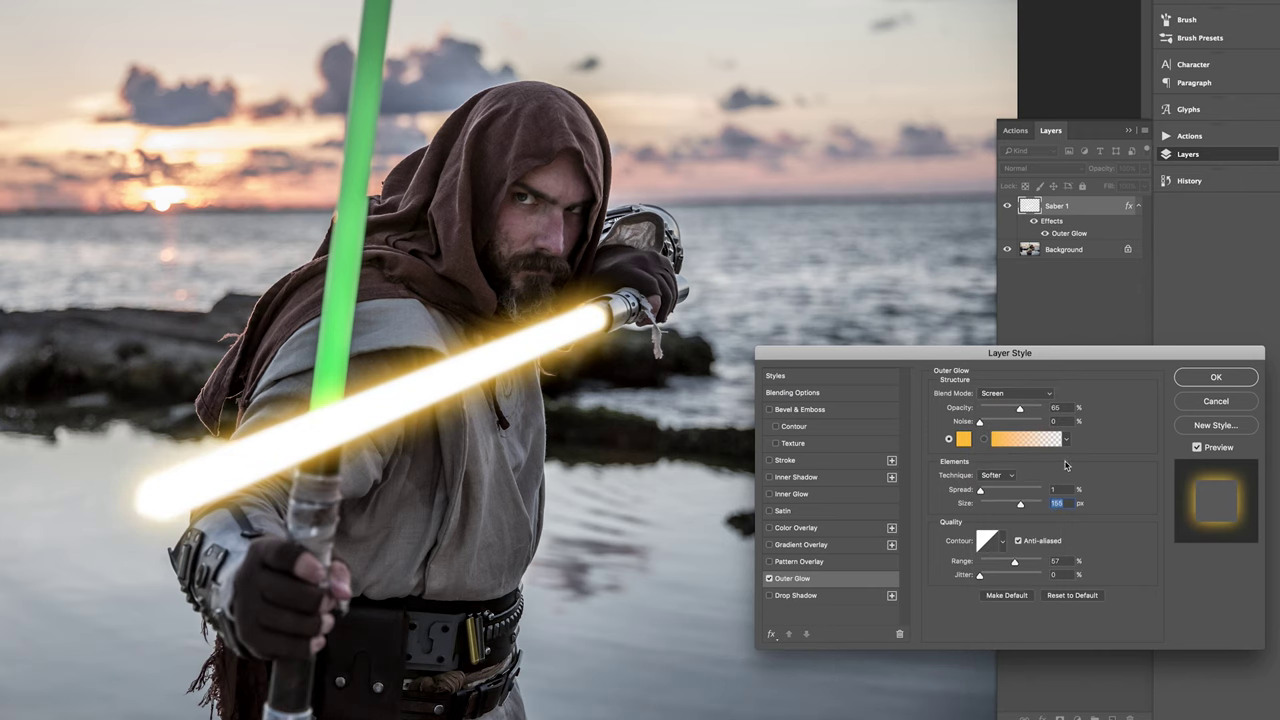
click(1199, 449)
click(1199, 449)
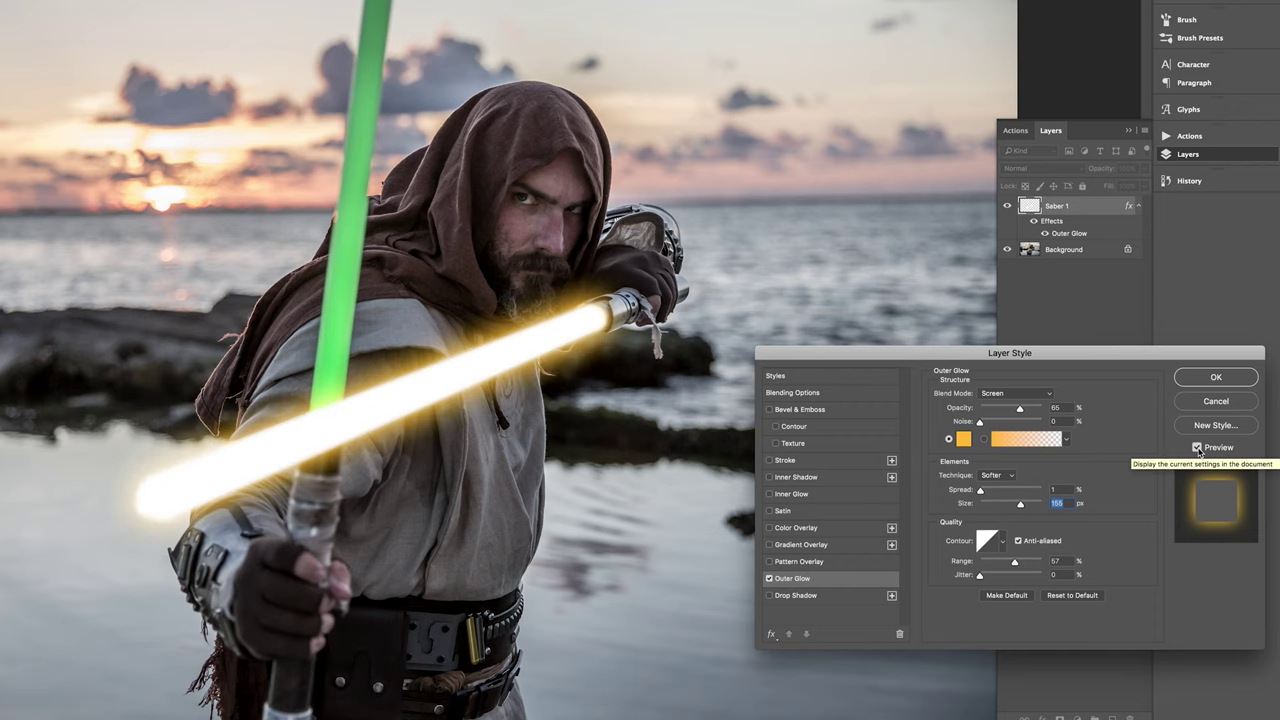